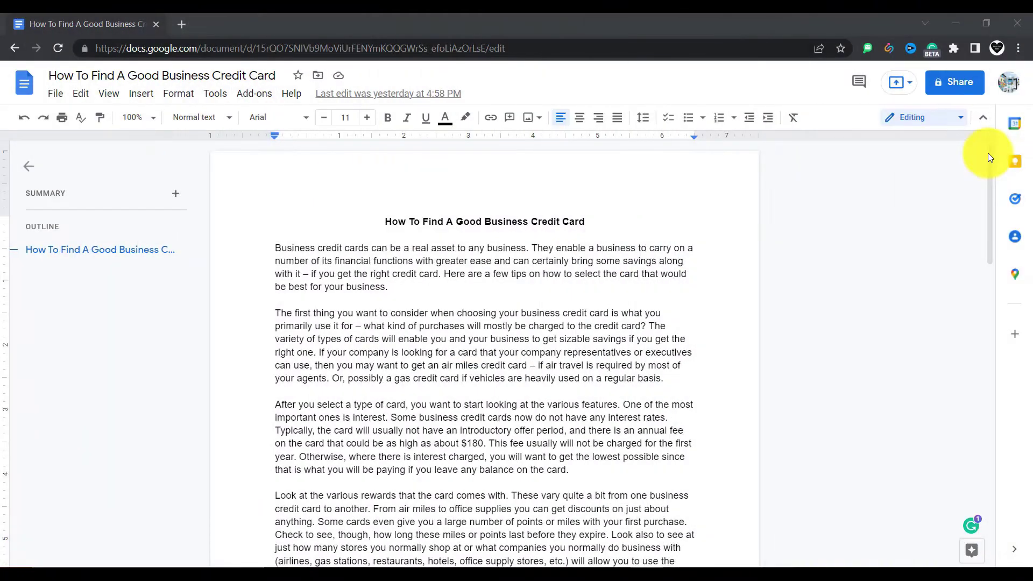
pyautogui.moveTo(989, 153); pyautogui.dragTo(997, 217)
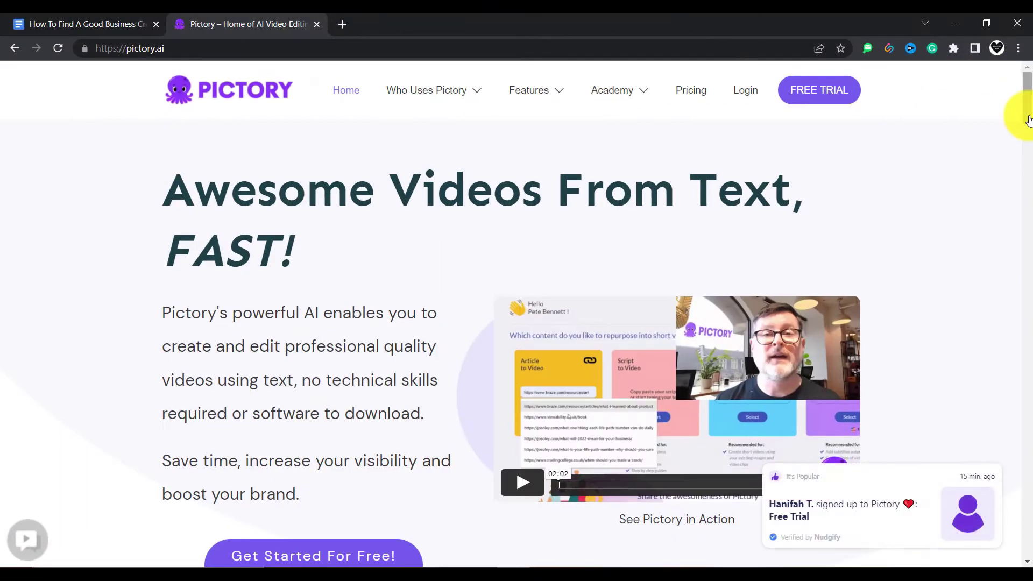
pyautogui.moveTo(1029, 93); pyautogui.dragTo(1029, 111)
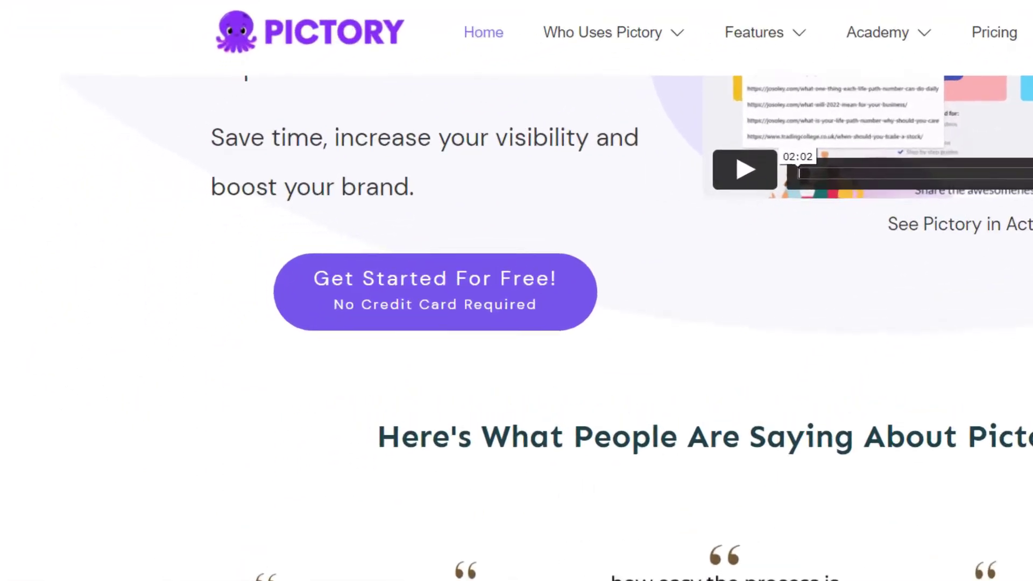
# Start Pictory for free to reach the dashboard of Article, Script and Visuals video options.
pyautogui.click(388, 315)
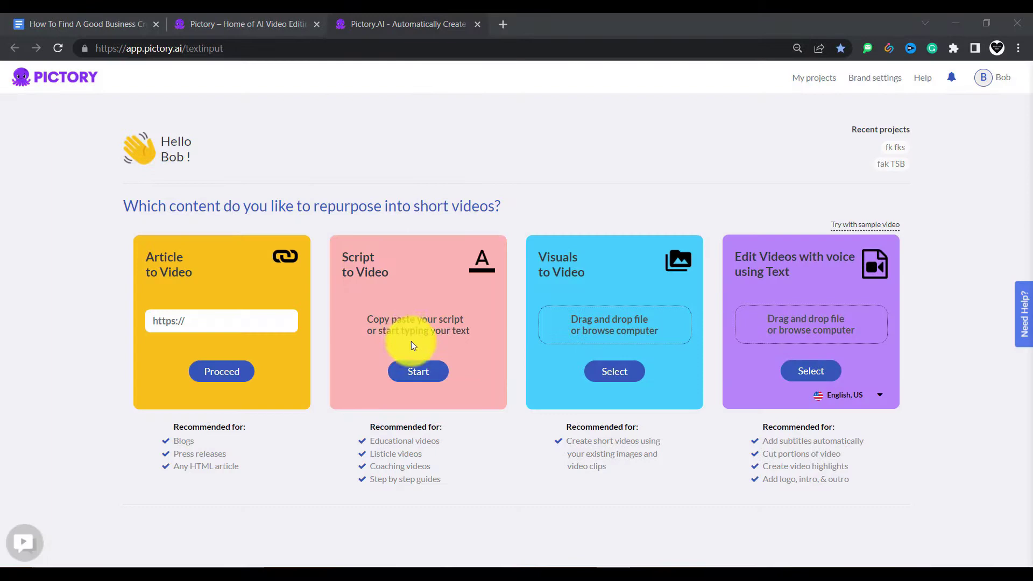
# Start a Script to Video project and paste the Docs article body into the script editor.
pyautogui.click(418, 372)
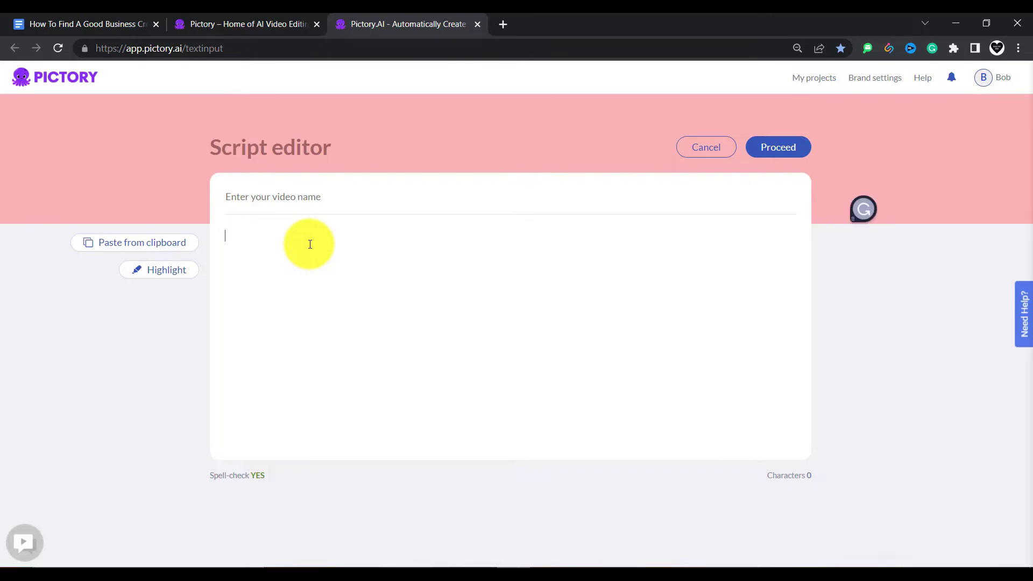
pyautogui.click(116, 29)
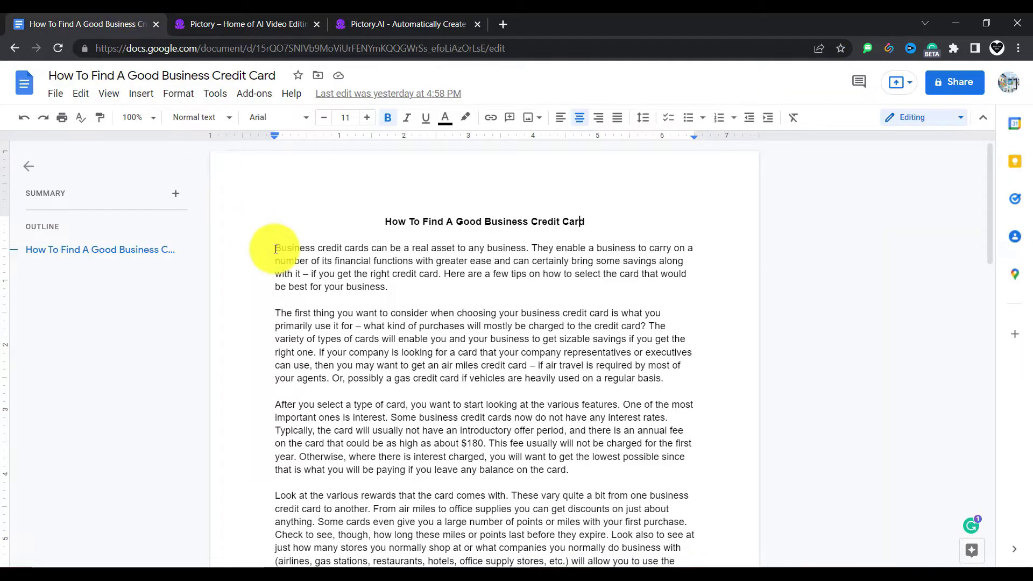
pyautogui.moveTo(275, 249)
pyautogui.mouseDown()
pyautogui.moveTo(278, 565)
pyautogui.moveTo(307, 565)
pyautogui.mouseUp()
pyautogui.rightClick(362, 246)
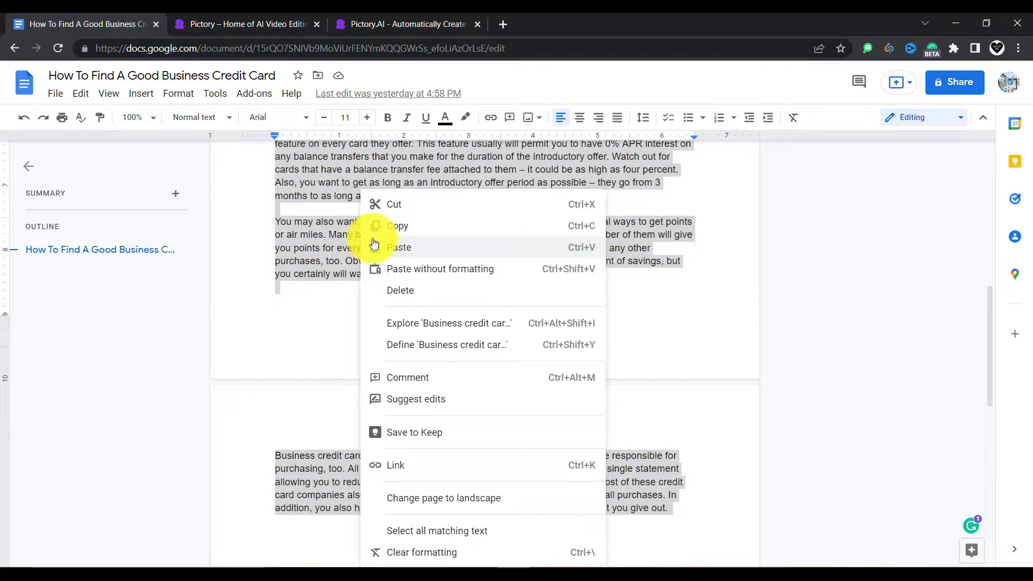
pyautogui.click(392, 224)
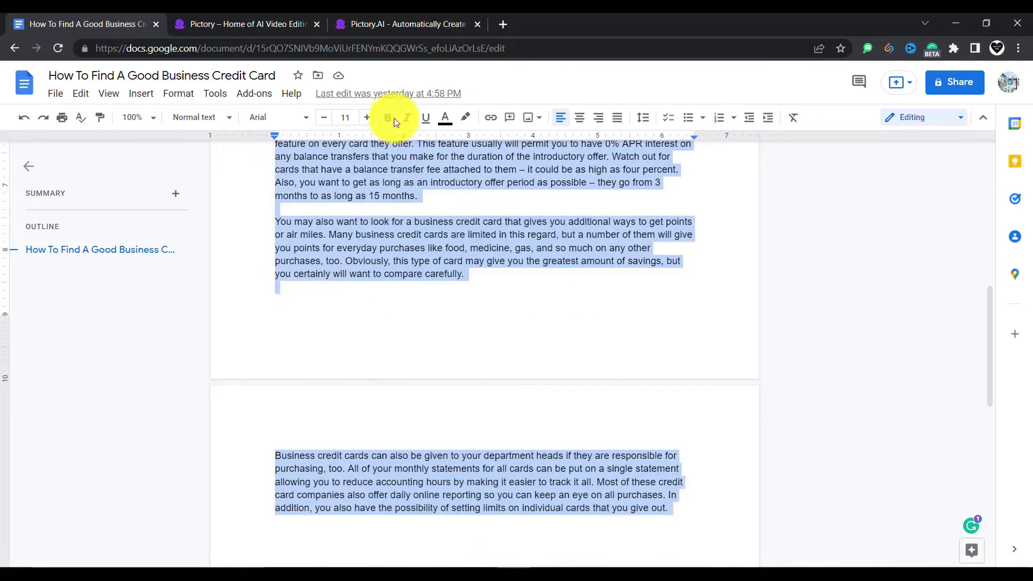
pyautogui.click(394, 23)
pyautogui.hotkey('ctrl', 'v')
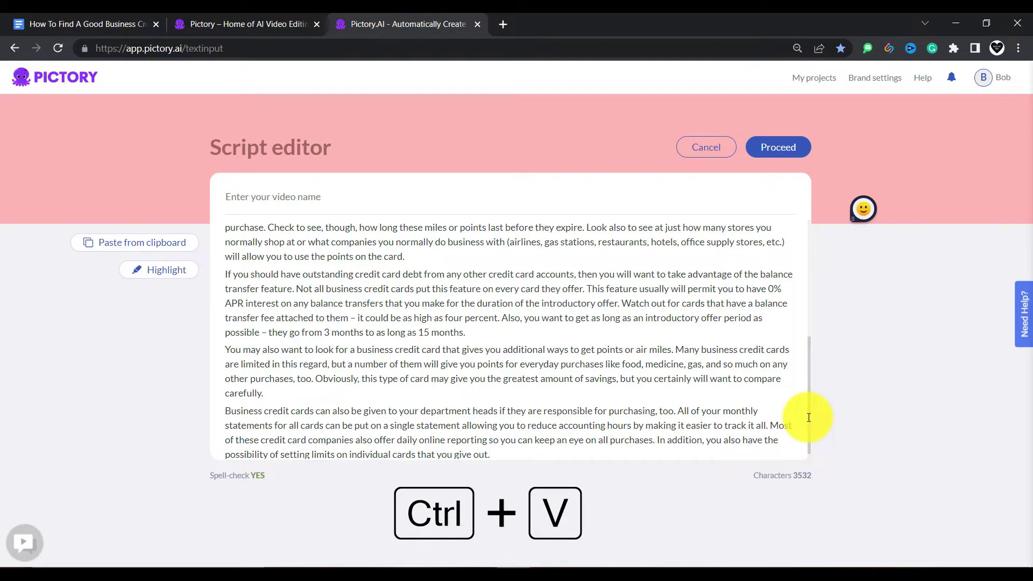
pyautogui.moveTo(808, 418); pyautogui.dragTo(795, 296)
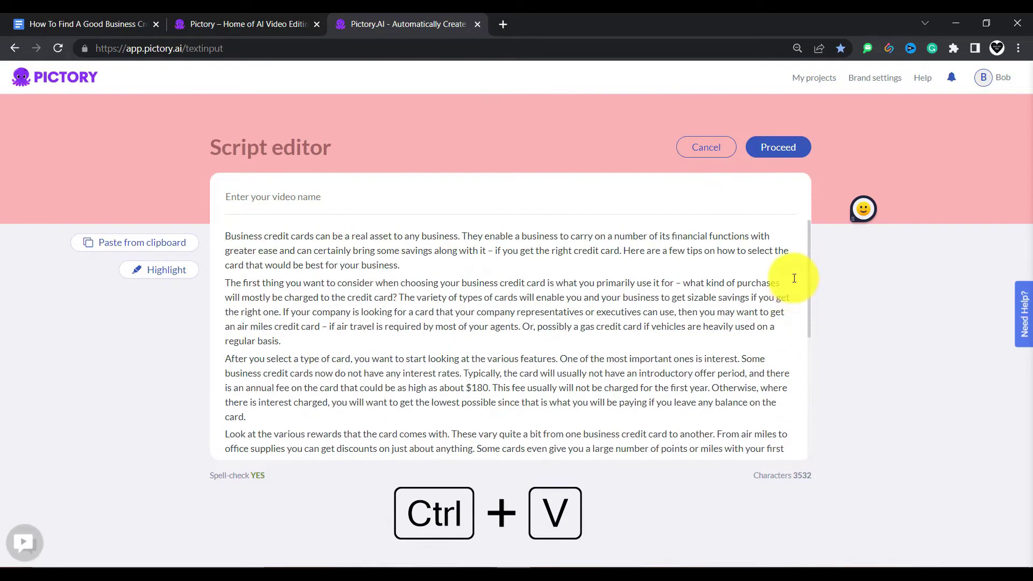
# Name the video 'How To Find A Good Business Credit Card', copied from the article title.
pyautogui.click(100, 16)
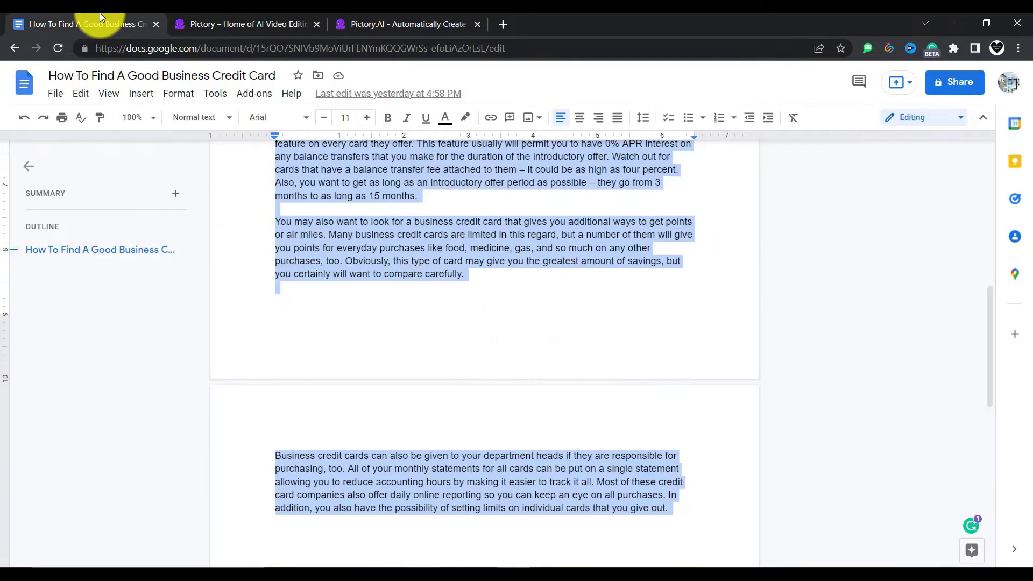
pyautogui.click(152, 254)
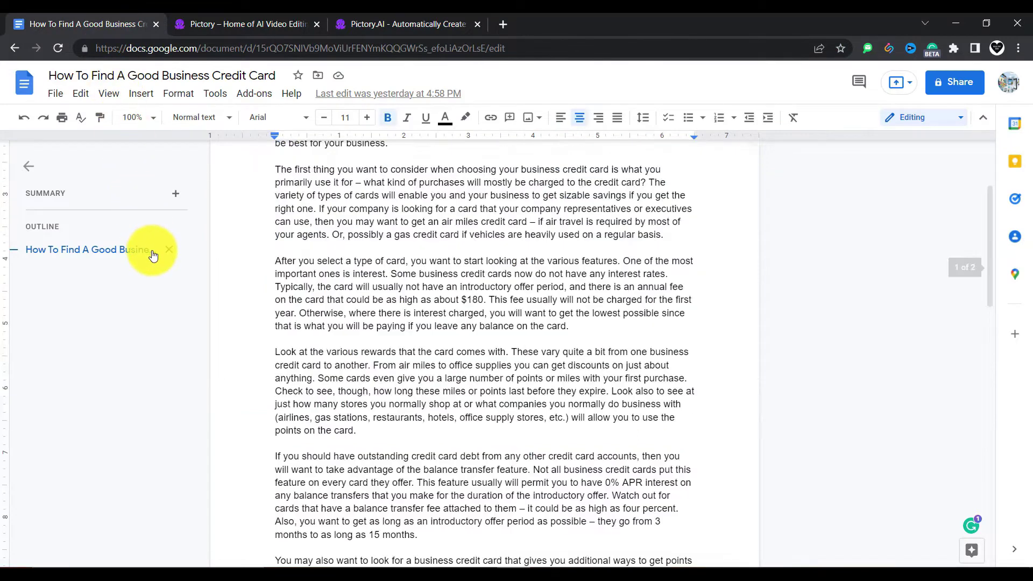
pyautogui.scroll(2, 153, 253)
pyautogui.tripleClick(449, 185)
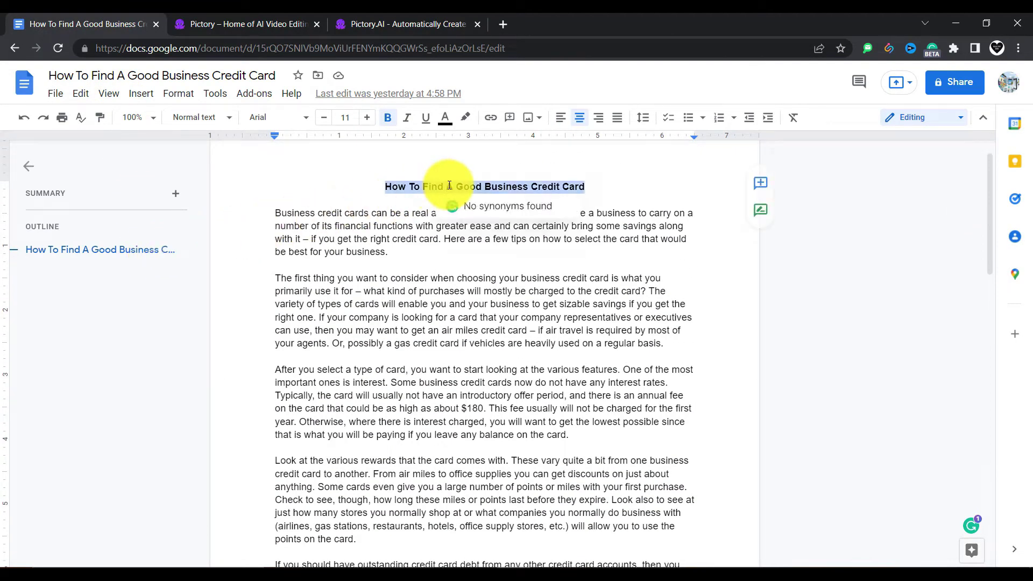
pyautogui.rightClick(449, 186)
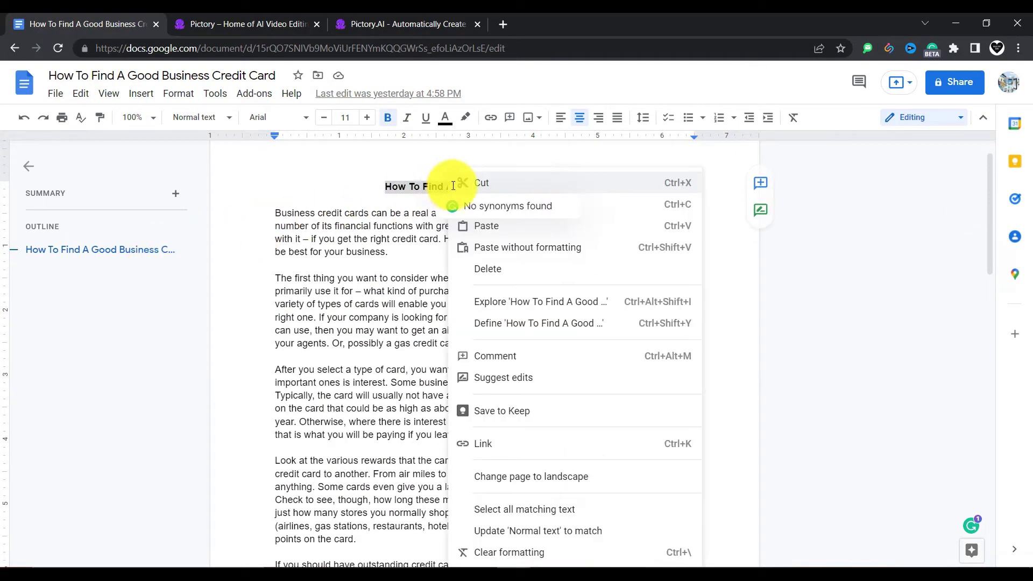
pyautogui.click(639, 208)
pyautogui.click(430, 23)
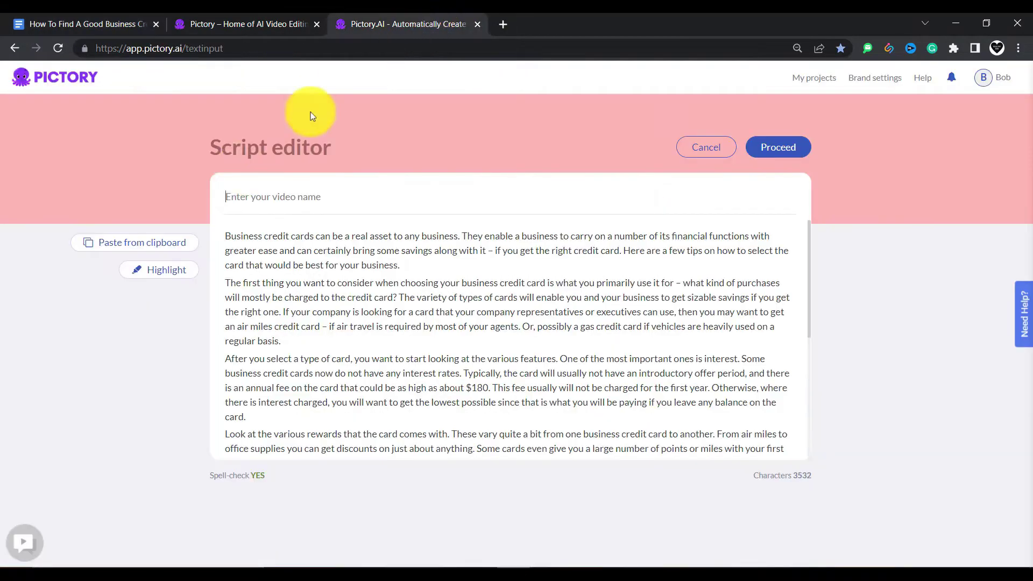
pyautogui.click(225, 186)
pyautogui.hotkey('ctrl', 'v')
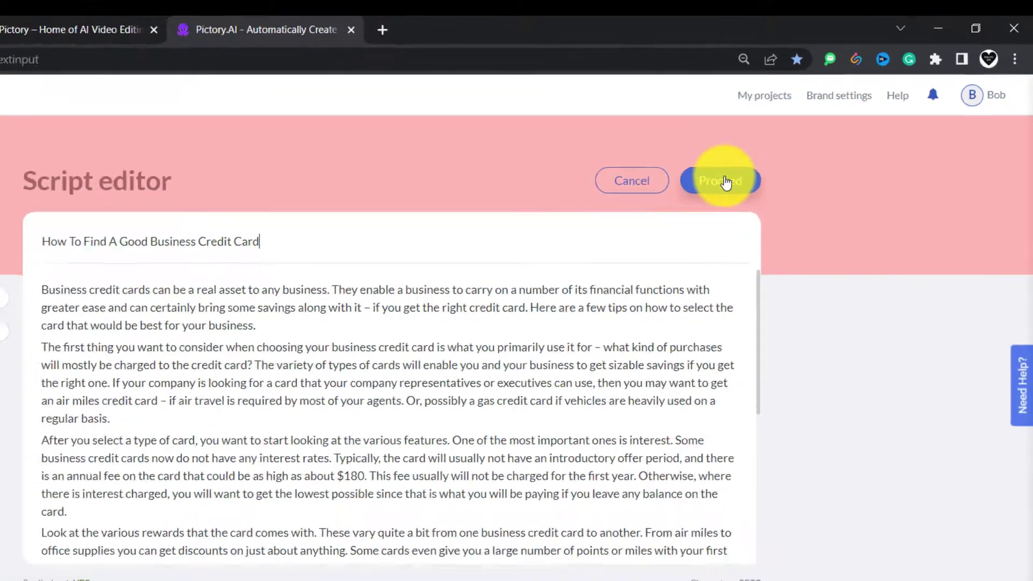
# Submit the script and choose 16:9 landscape, after briefly trying 9:16 portrait.
pyautogui.click(726, 181)
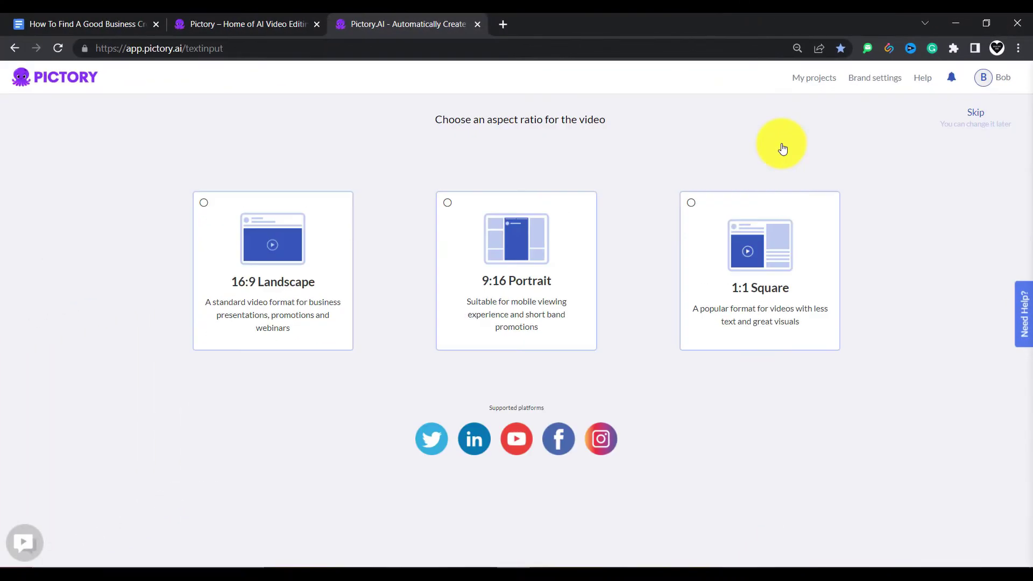
pyautogui.click(286, 244)
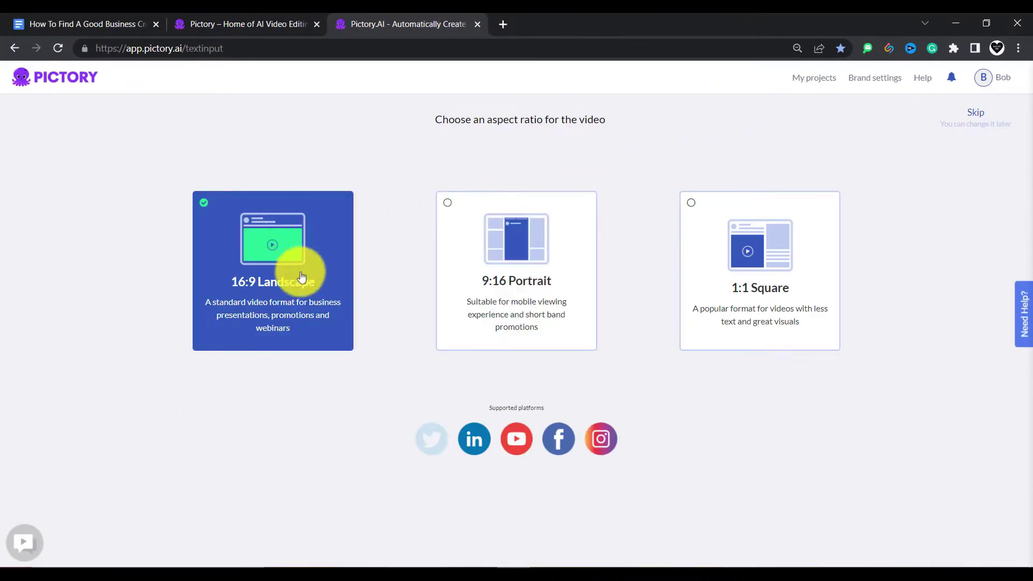
pyautogui.click(457, 316)
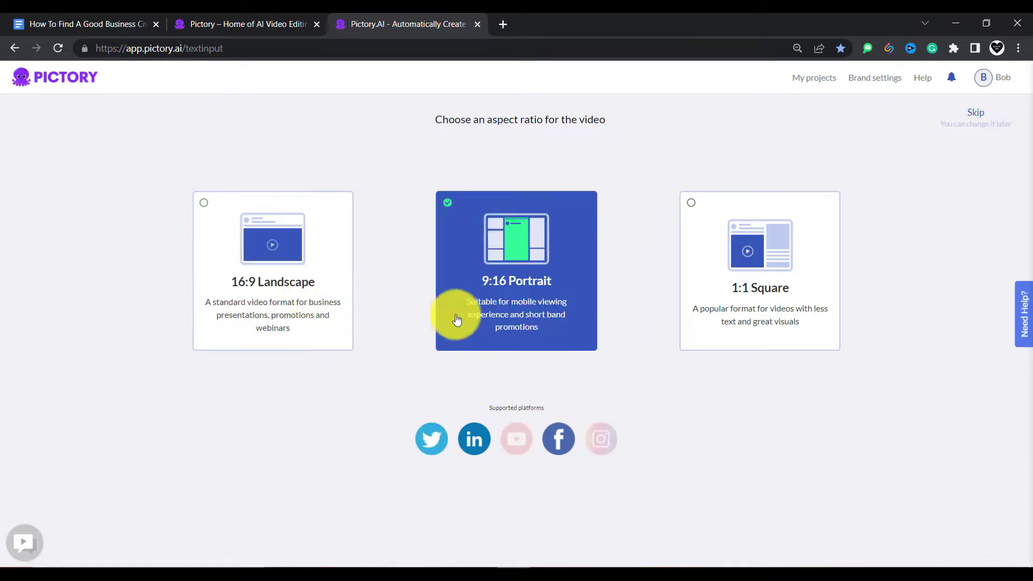
pyautogui.click(323, 284)
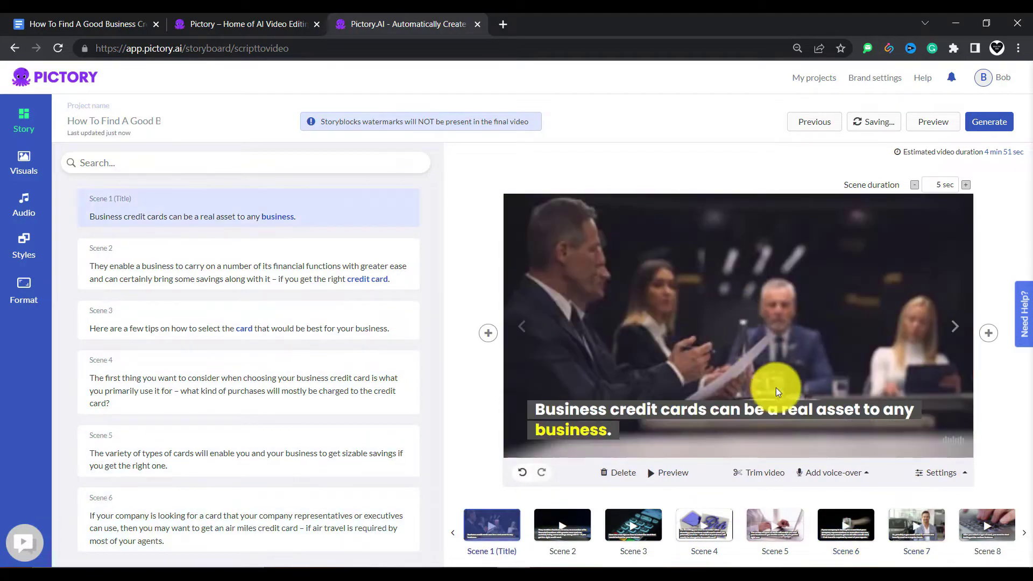
# Centre-align the first scene's caption and review its position and colour options.
pyautogui.click(788, 409)
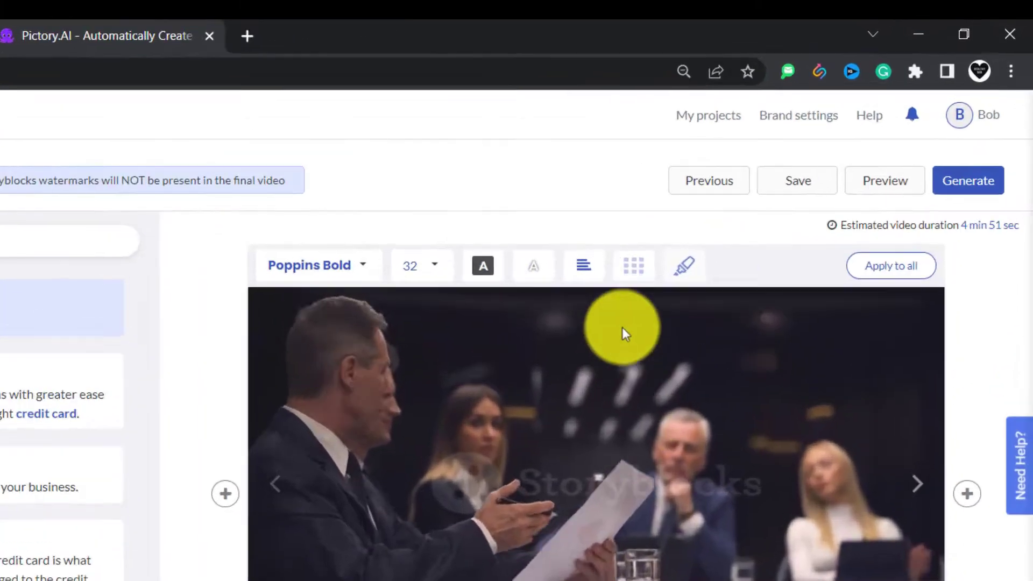
pyautogui.click(729, 179)
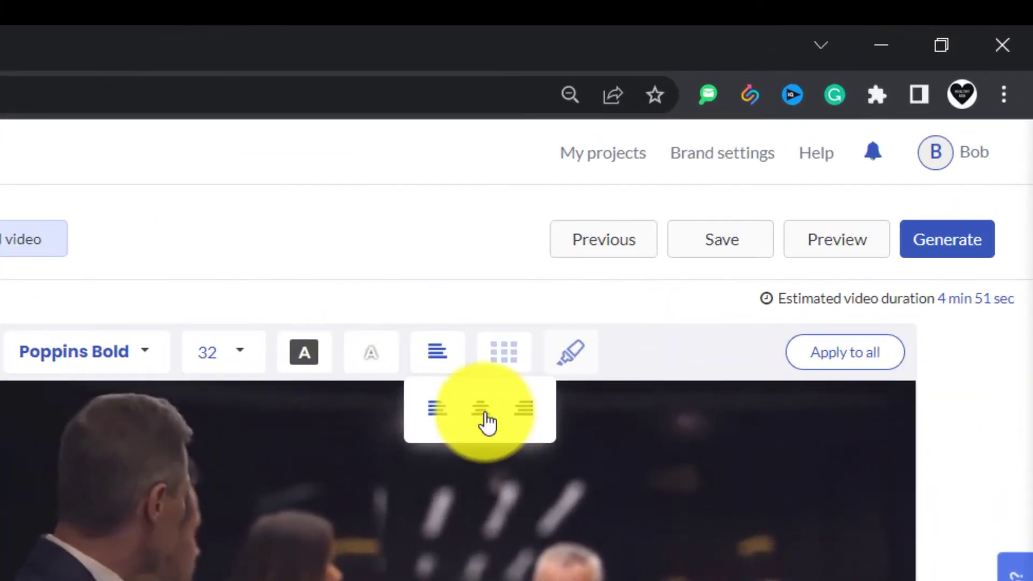
pyautogui.click(483, 411)
pyautogui.click(506, 351)
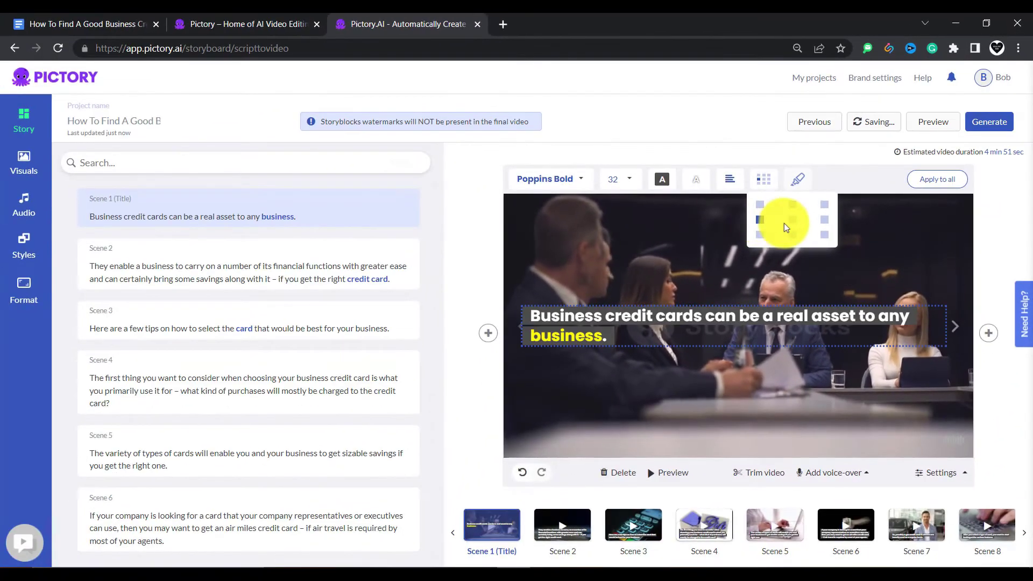
pyautogui.click(793, 227)
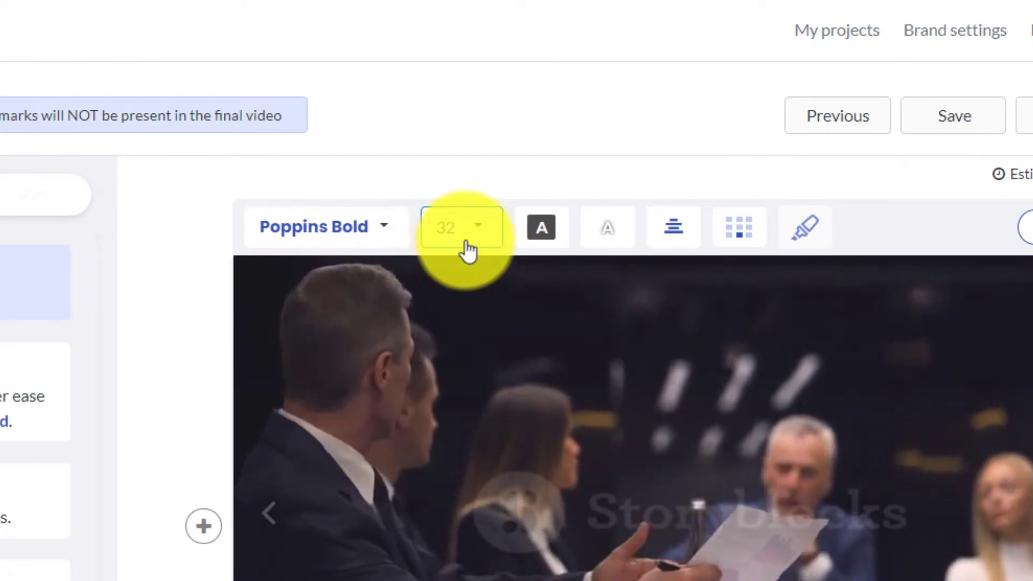
pyautogui.click(540, 233)
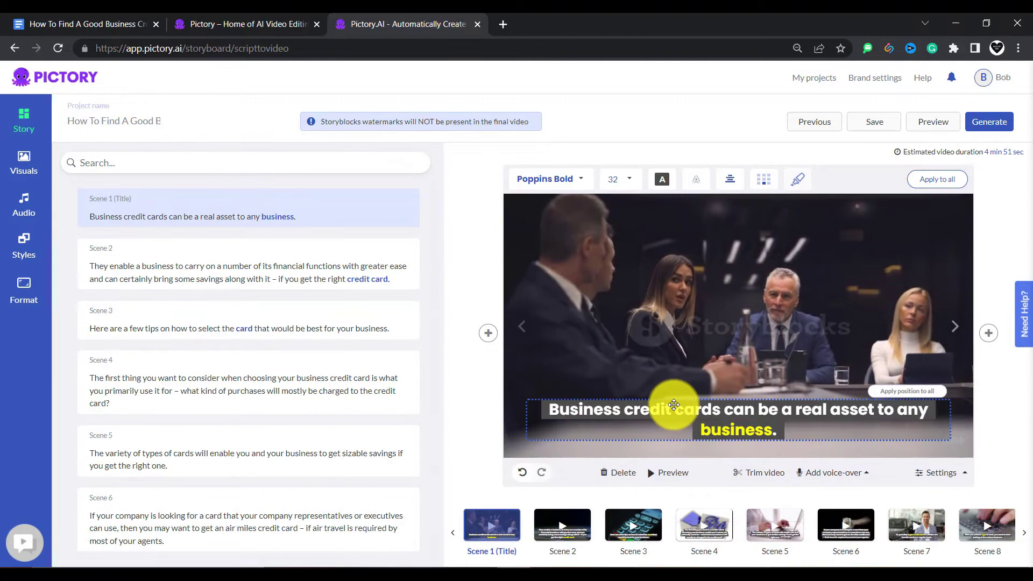
# Select 'credit cards' in the caption text and give it a yellow highlight.
pyautogui.doubleClick(668, 408)
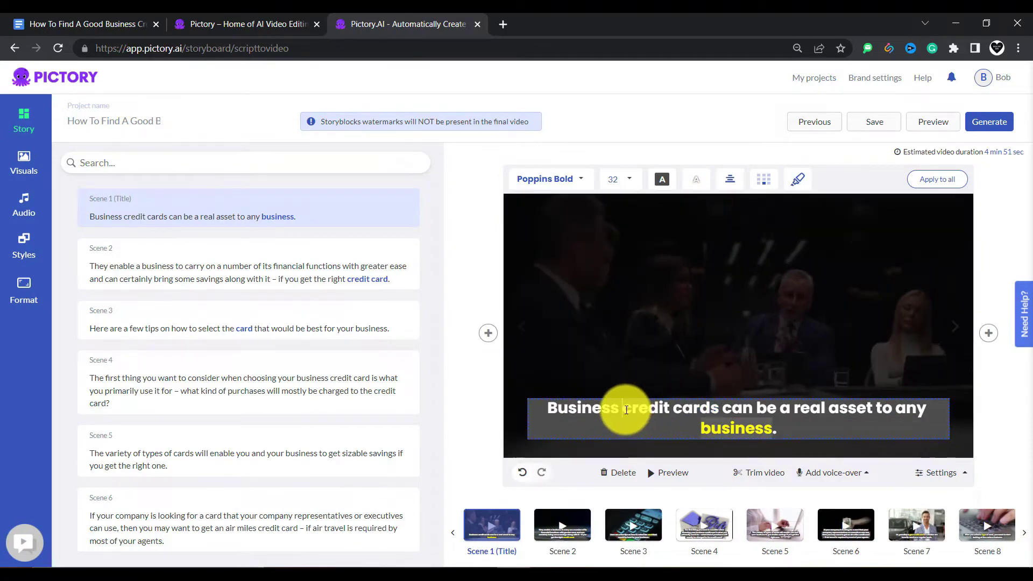
pyautogui.moveTo(626, 410); pyautogui.dragTo(704, 411)
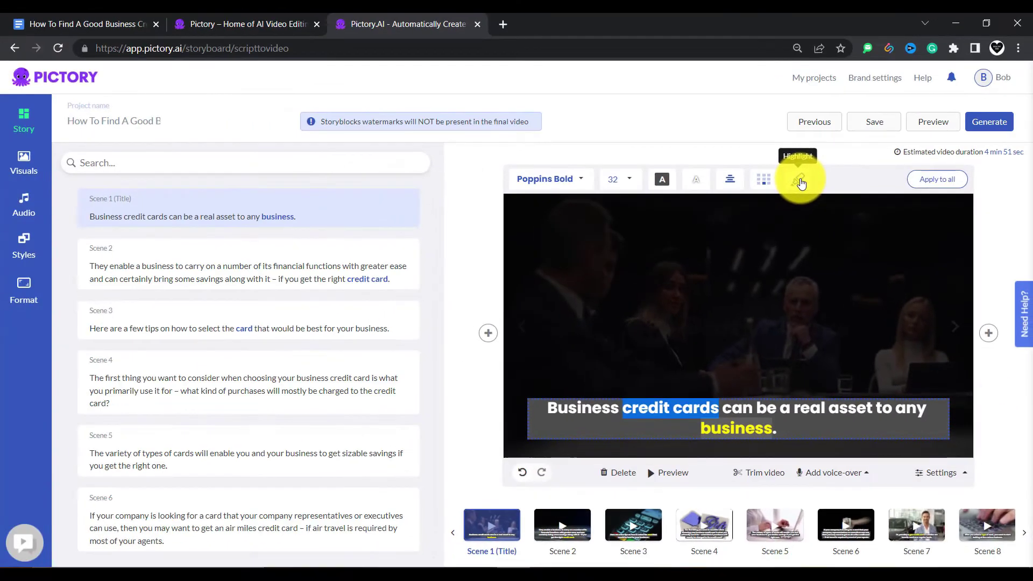
pyautogui.click(802, 183)
pyautogui.click(779, 256)
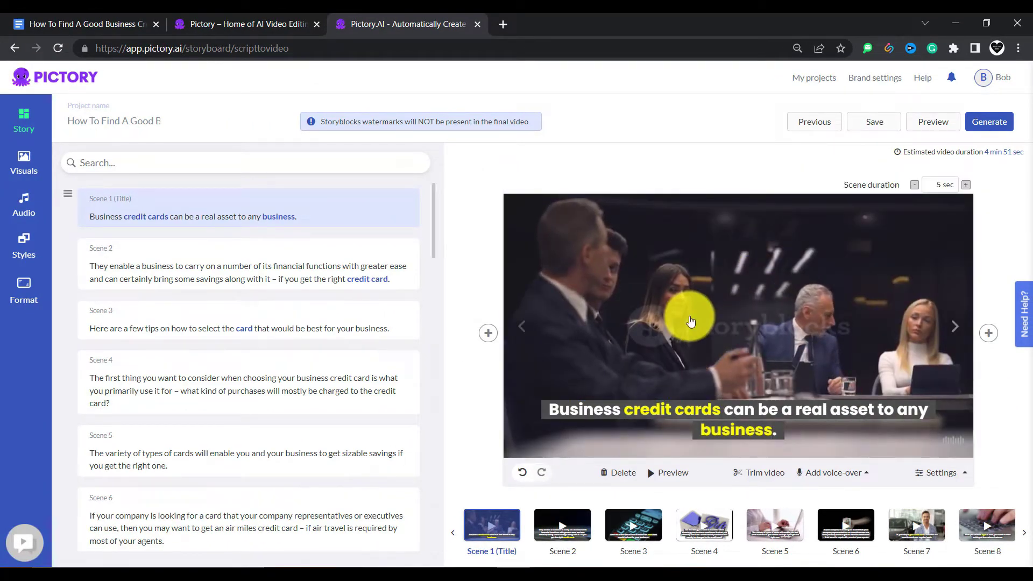
# Use the stacked credit cards clip from the Visuals library and look over the Textures options.
pyautogui.click(37, 170)
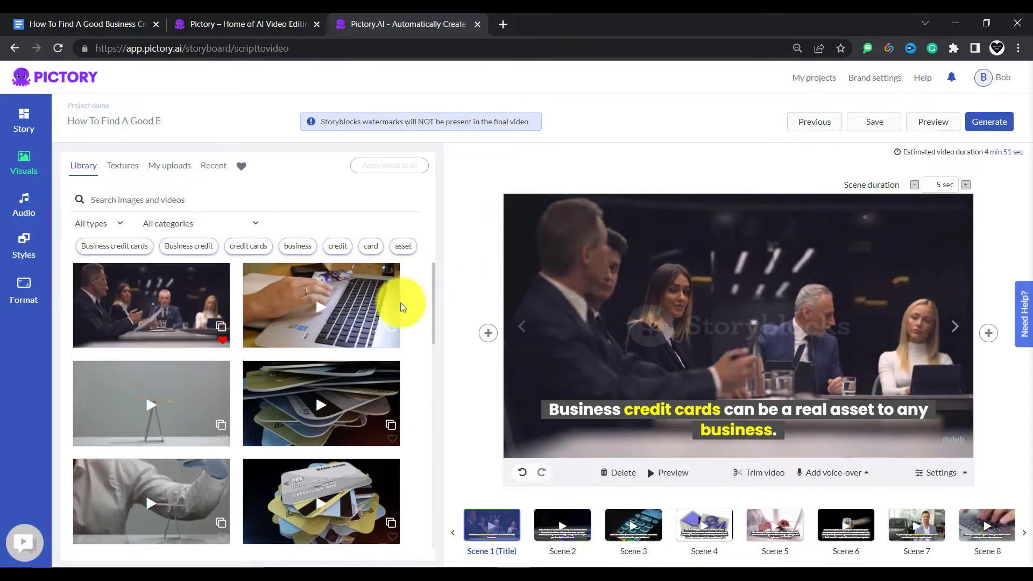
pyautogui.click(260, 413)
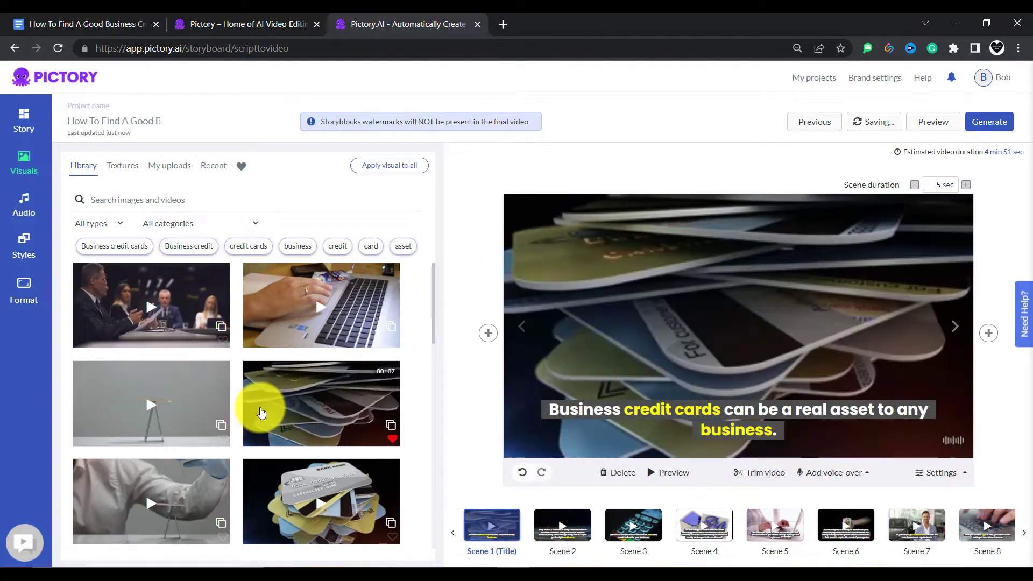
pyautogui.click(128, 171)
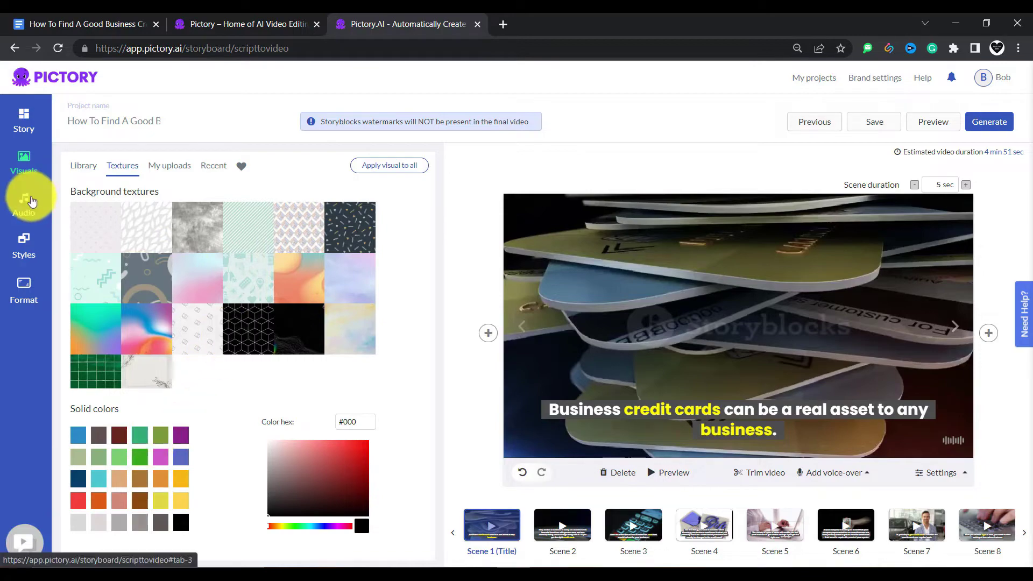
# Apply 'Matthew, male' from the Audio voice-over list.
pyautogui.click(13, 215)
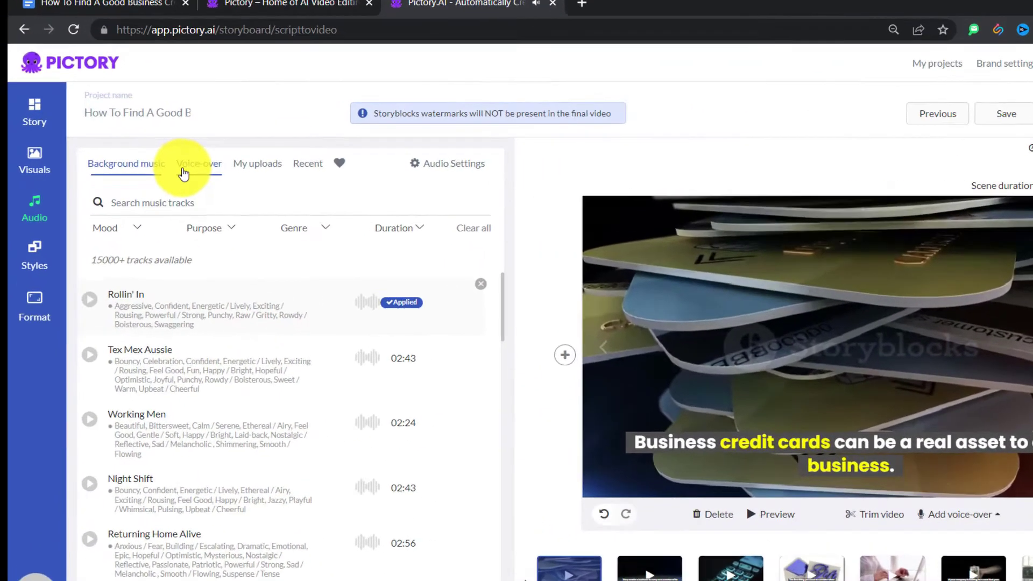
pyautogui.click(154, 174)
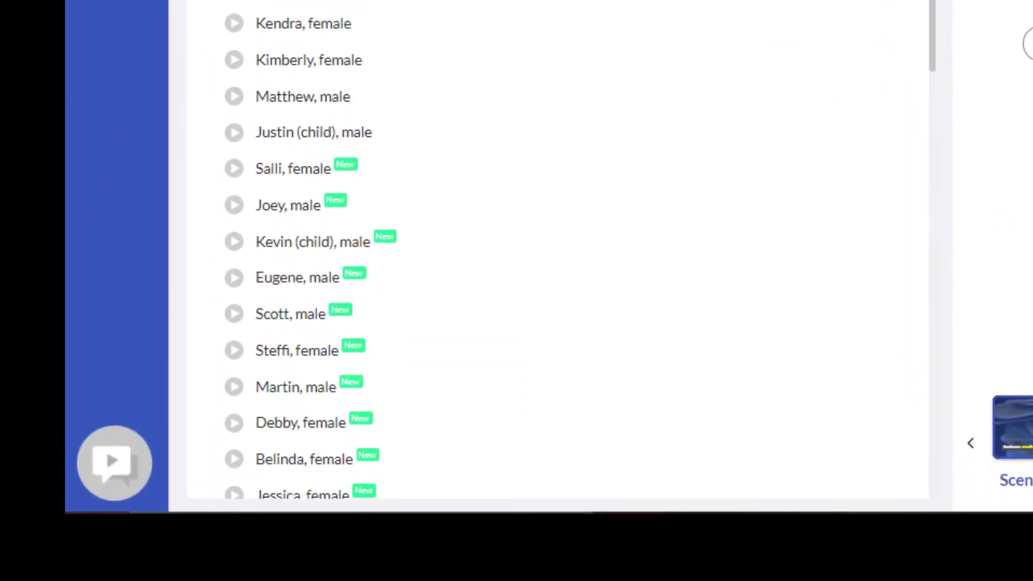
pyautogui.moveTo(933, 32); pyautogui.dragTo(902, 432)
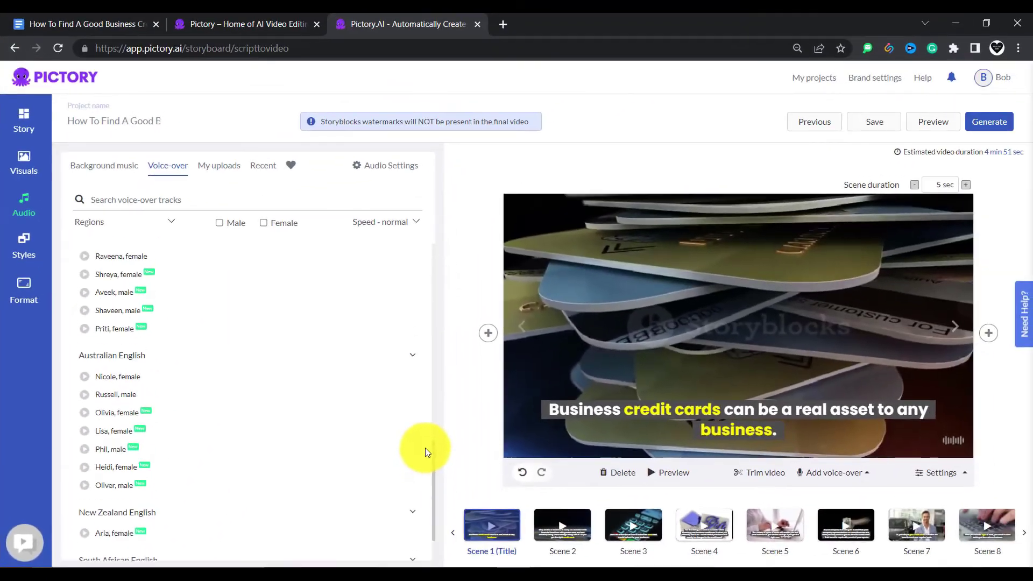
pyautogui.moveTo(425, 449); pyautogui.dragTo(422, 245)
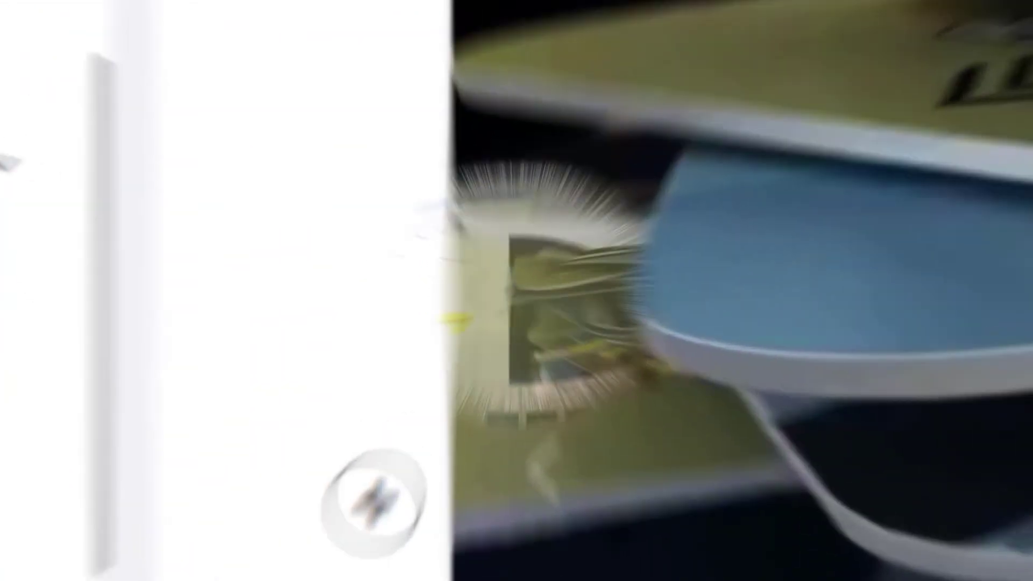
pyautogui.click(149, 362)
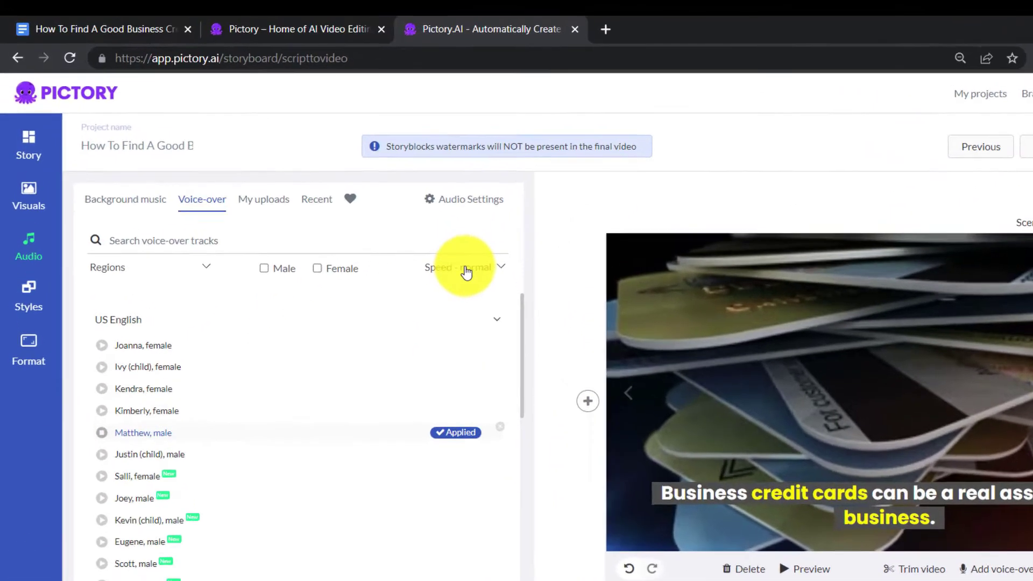
# Check the voice-over Speed setting and My uploads, leaving both unchanged.
pyautogui.click(466, 273)
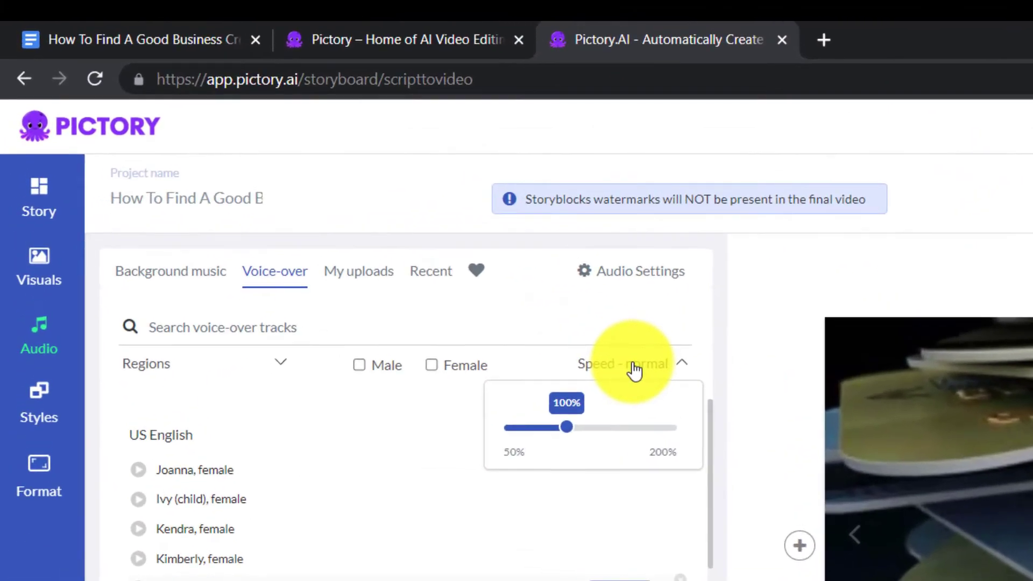
pyautogui.click(634, 370)
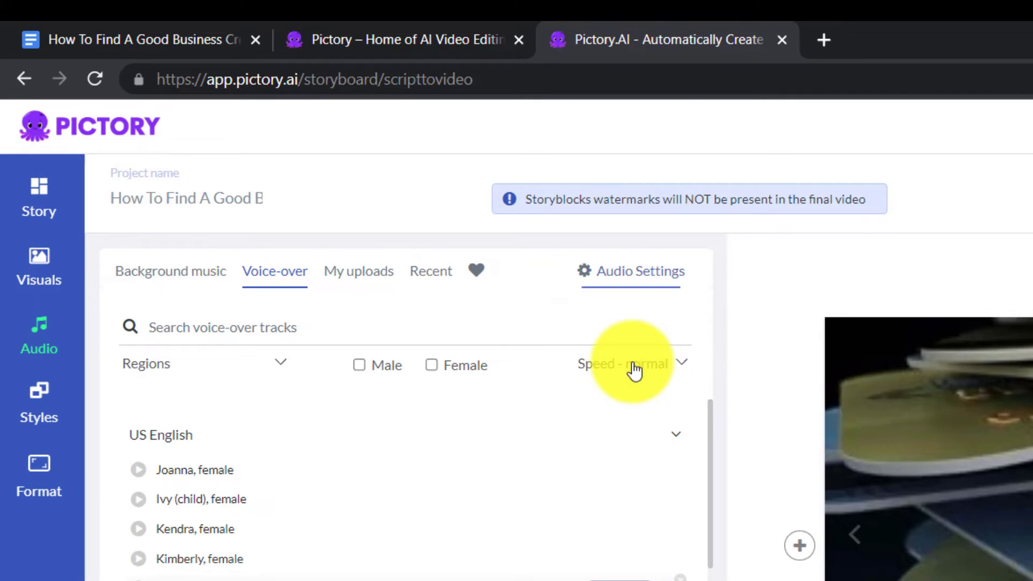
pyautogui.click(365, 277)
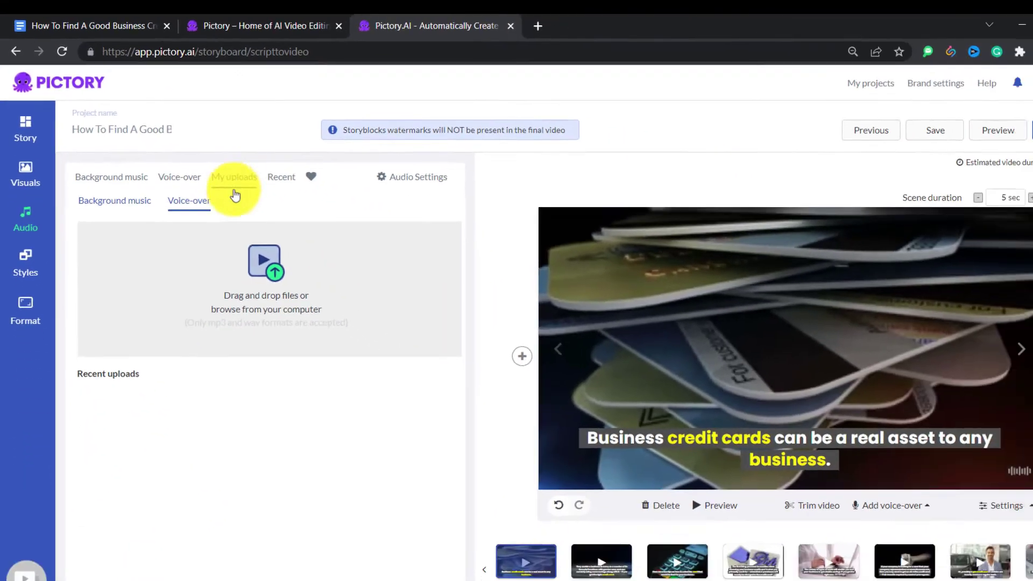
pyautogui.click(167, 165)
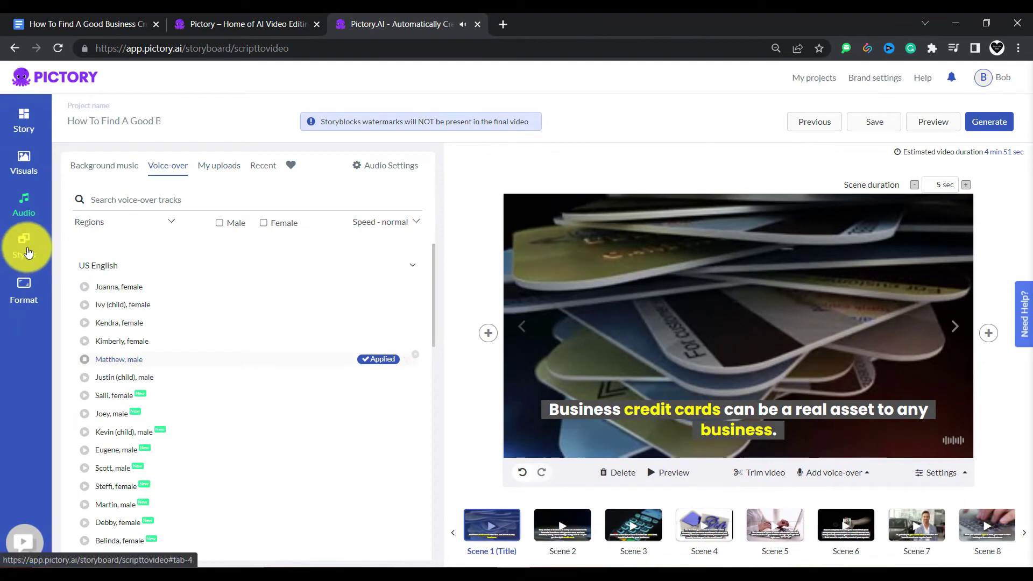
# Browse the Styles themes, then view the Format settings showing 720p and 16:9.
pyautogui.click(24, 244)
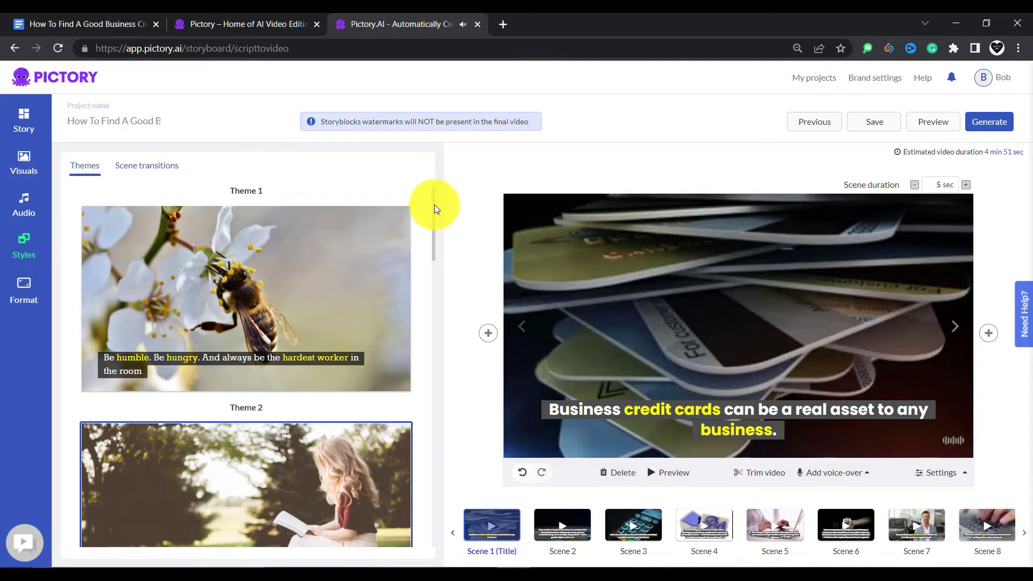
pyautogui.moveTo(434, 208); pyautogui.dragTo(436, 352)
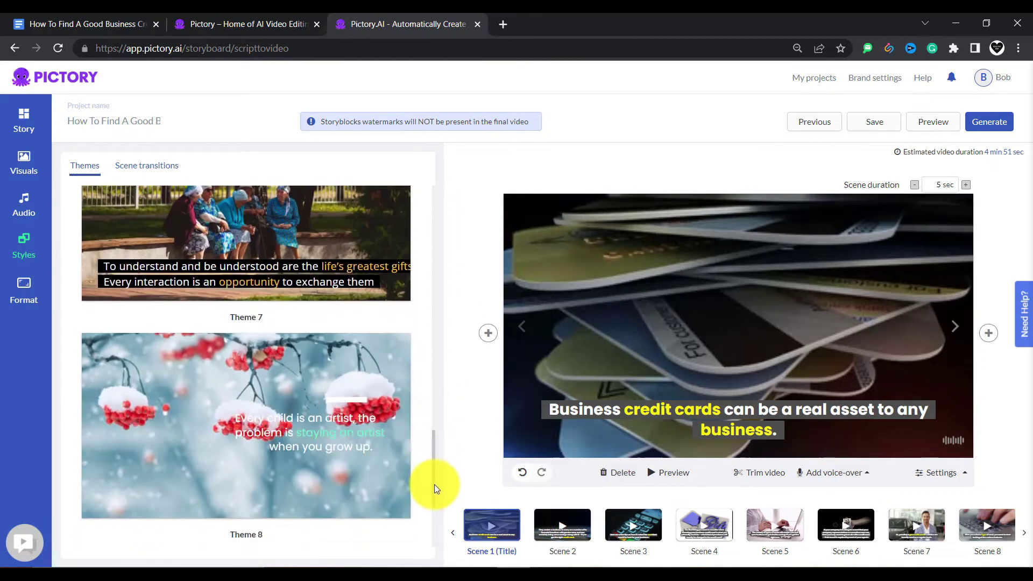
pyautogui.moveTo(437, 352); pyautogui.dragTo(434, 547)
pyautogui.click(24, 290)
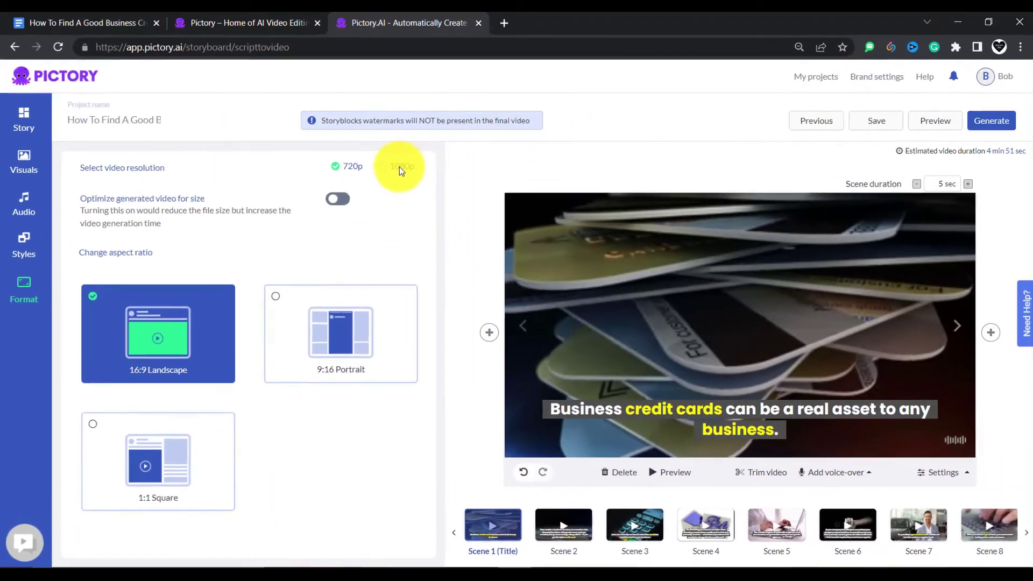
# From the Story panel, play the full storyboard preview and close it when finished.
pyautogui.click(16, 123)
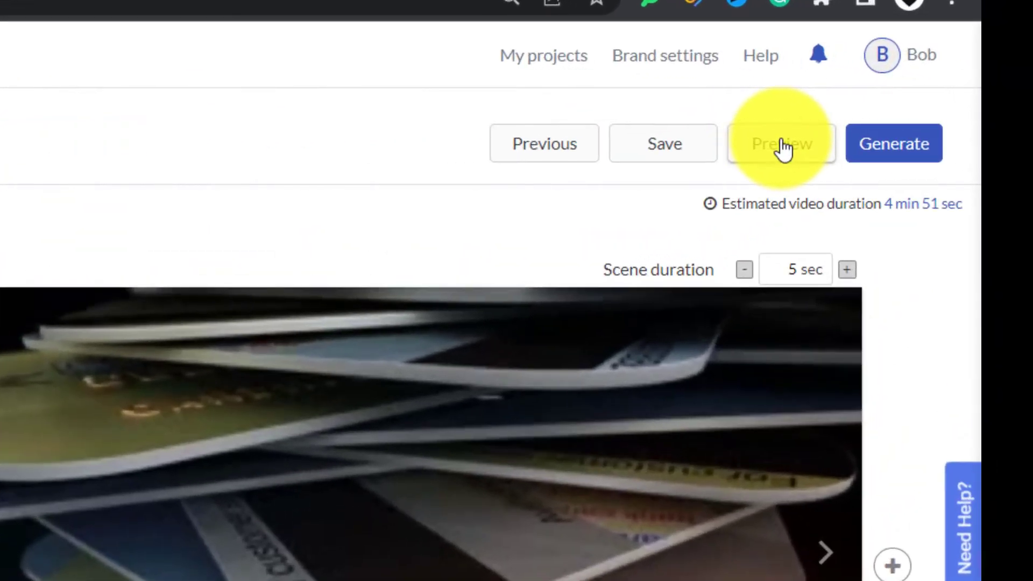
pyautogui.click(783, 148)
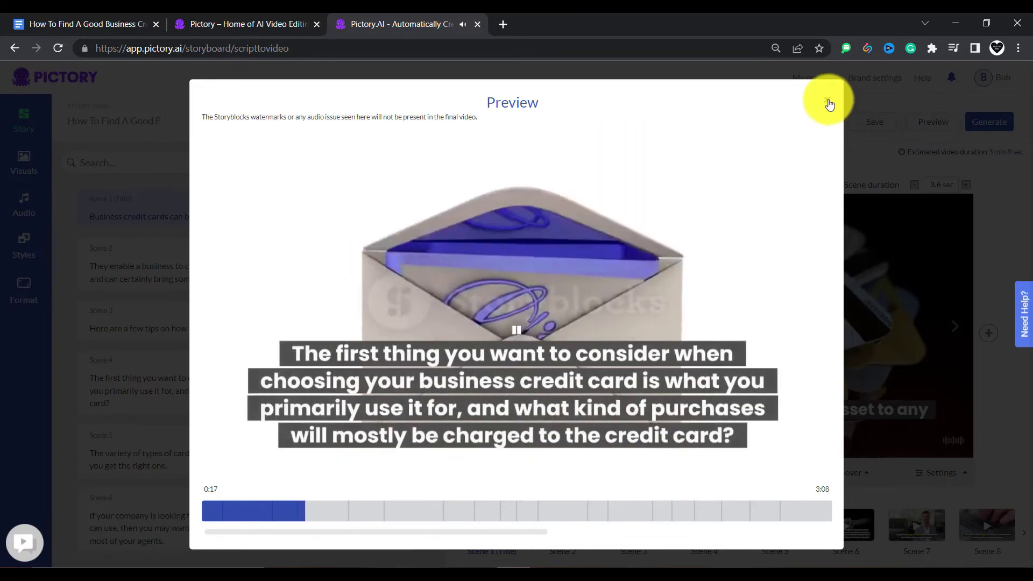
pyautogui.click(827, 104)
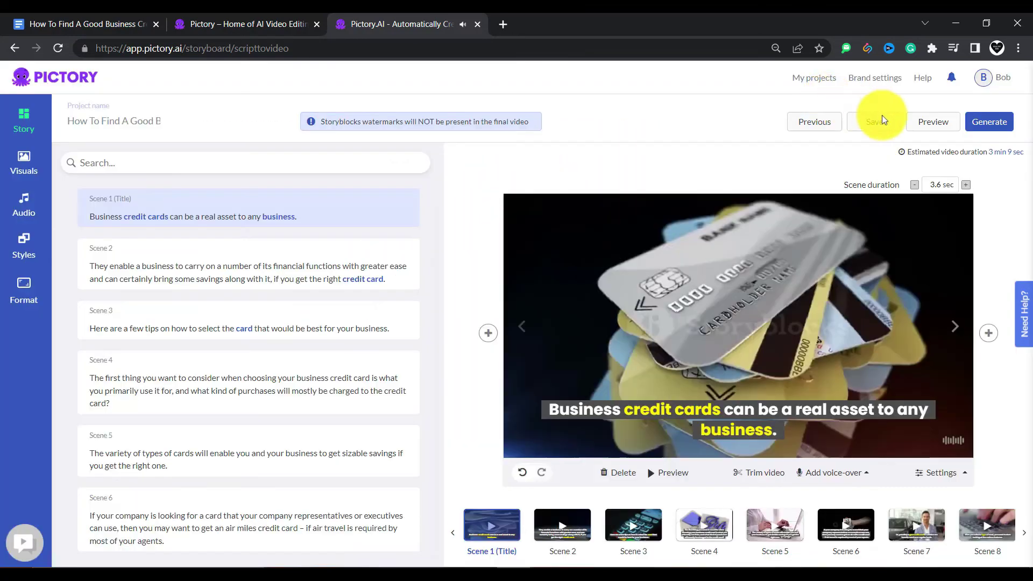
# Choose Video from the Generate dropdown to render the storyboard.
pyautogui.click(988, 128)
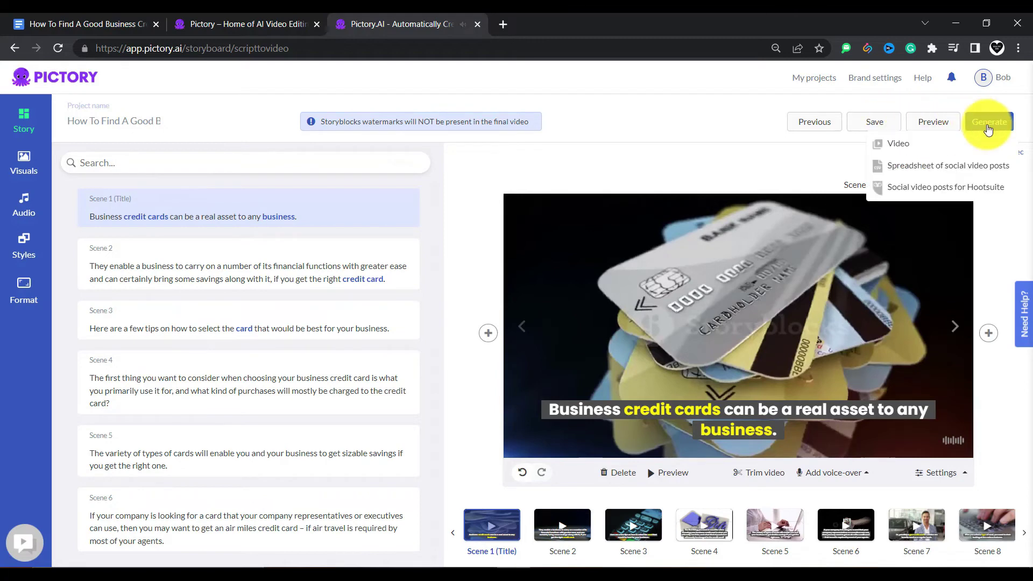
pyautogui.click(929, 147)
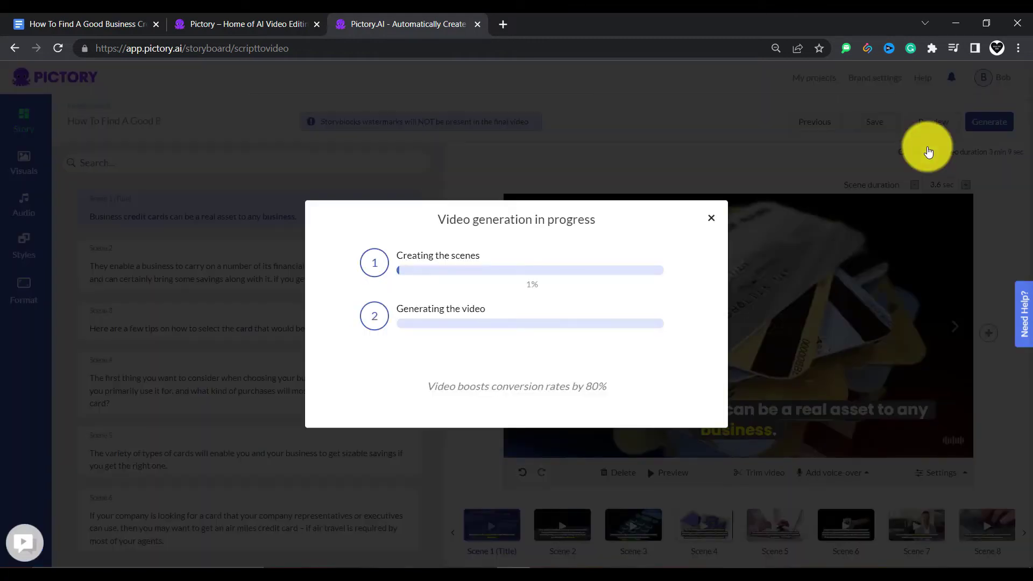